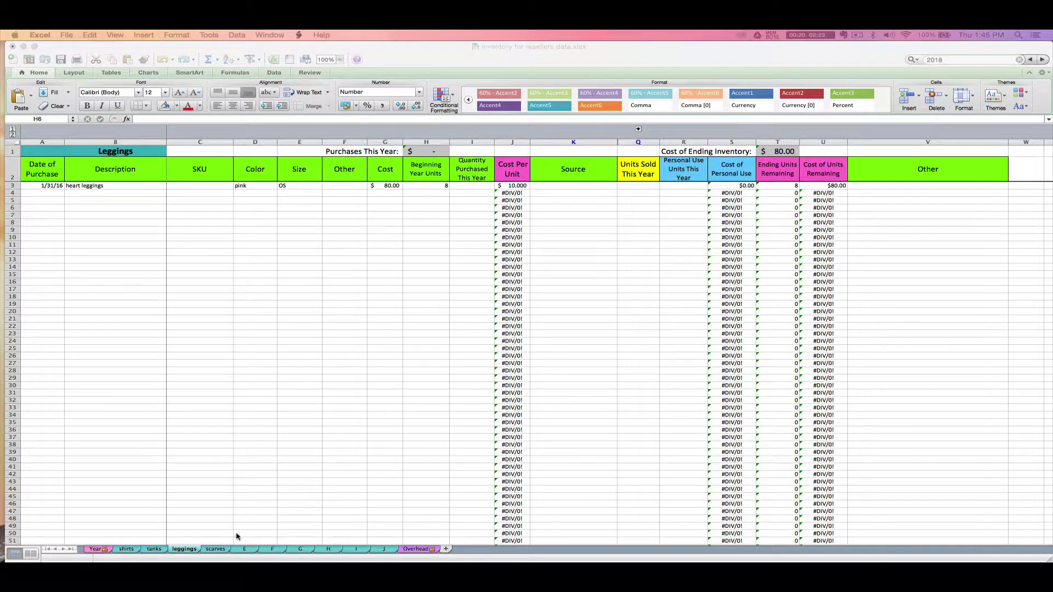
Switch to the shirts sheet to show Purchases This Year $1,710.00 and Ending Inventory $789.83
click(127, 549)
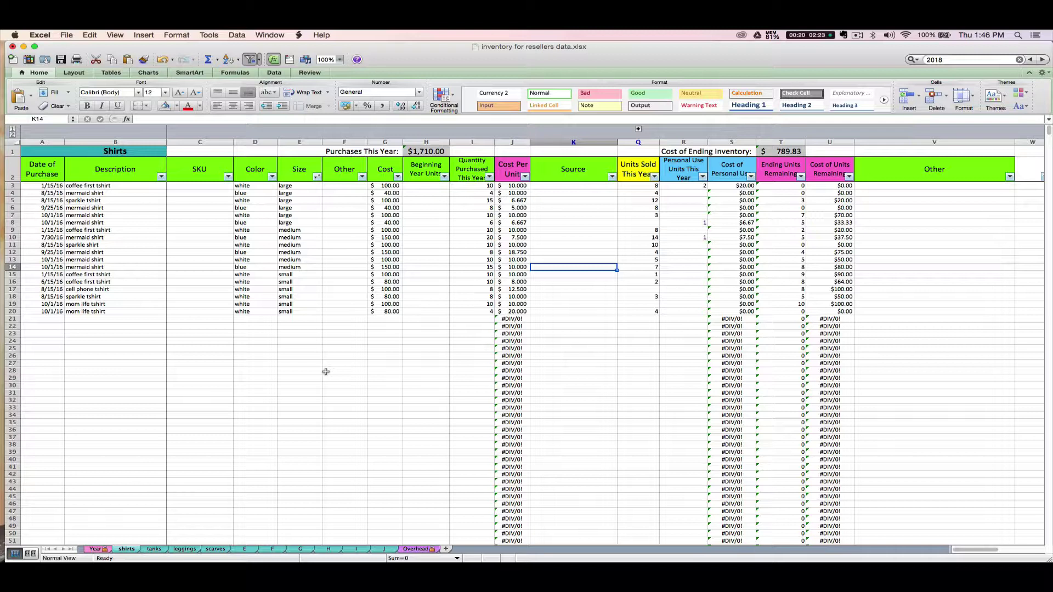
key(Left)
key(Left)
key(Left)
key(Left)
key(Left)
key(Left)
key(Left)
key(Left)
key(Left)
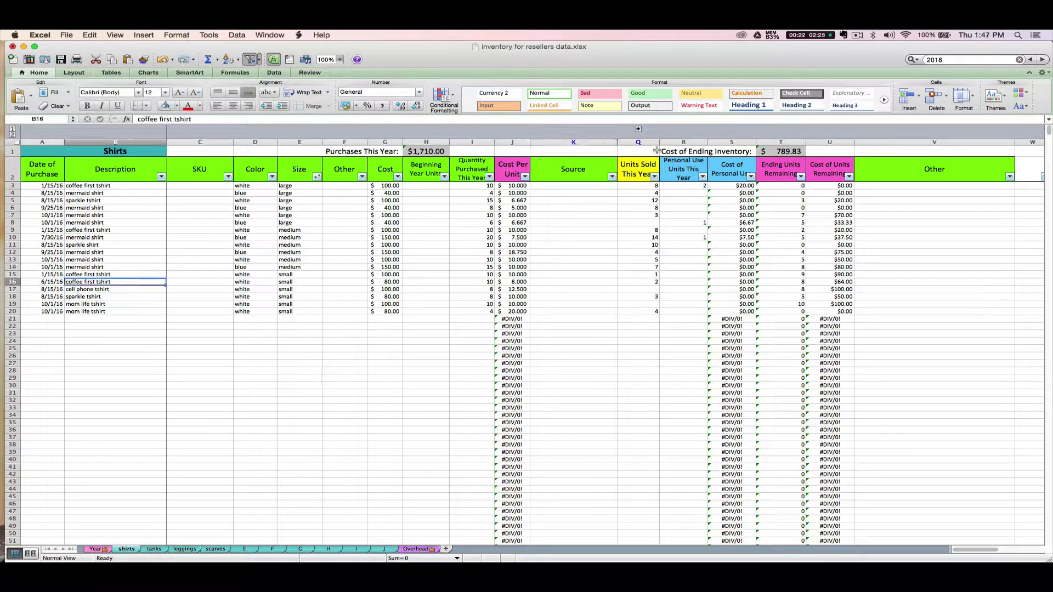
key(Down)
key(Down)
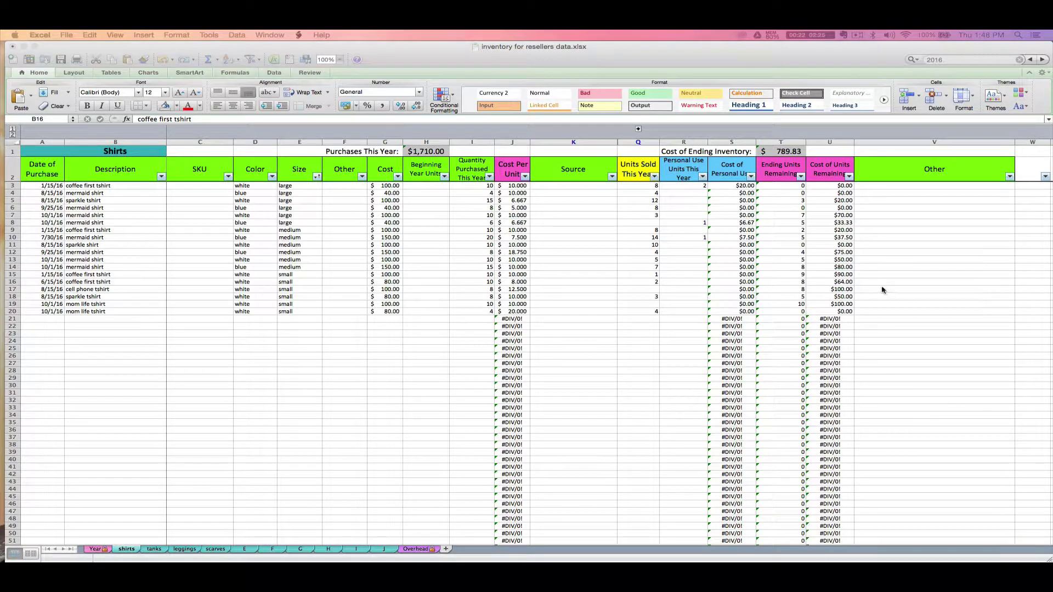
Fill row 21 with date 11/1/2016, 'example shirt', colour beige and size small, leaving SKU blank
click(59, 323)
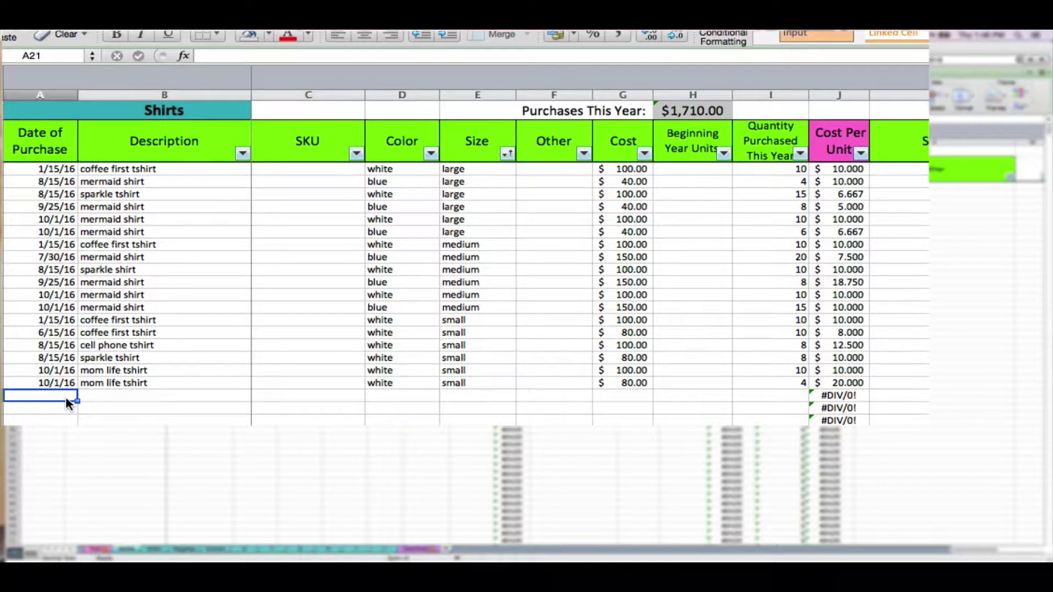
text(11/1/)
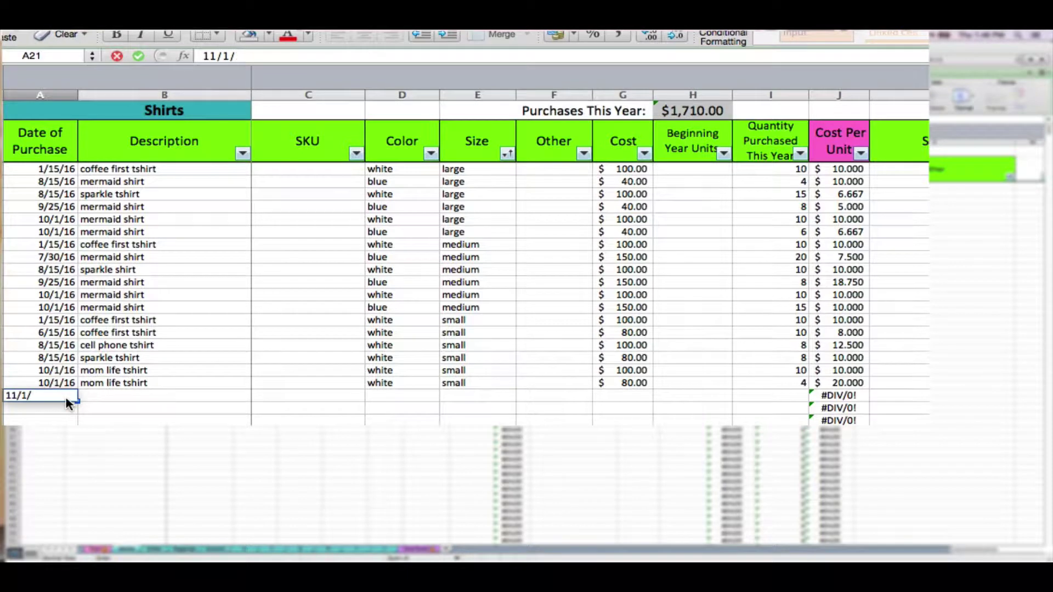
text(2016)
key(Tab)
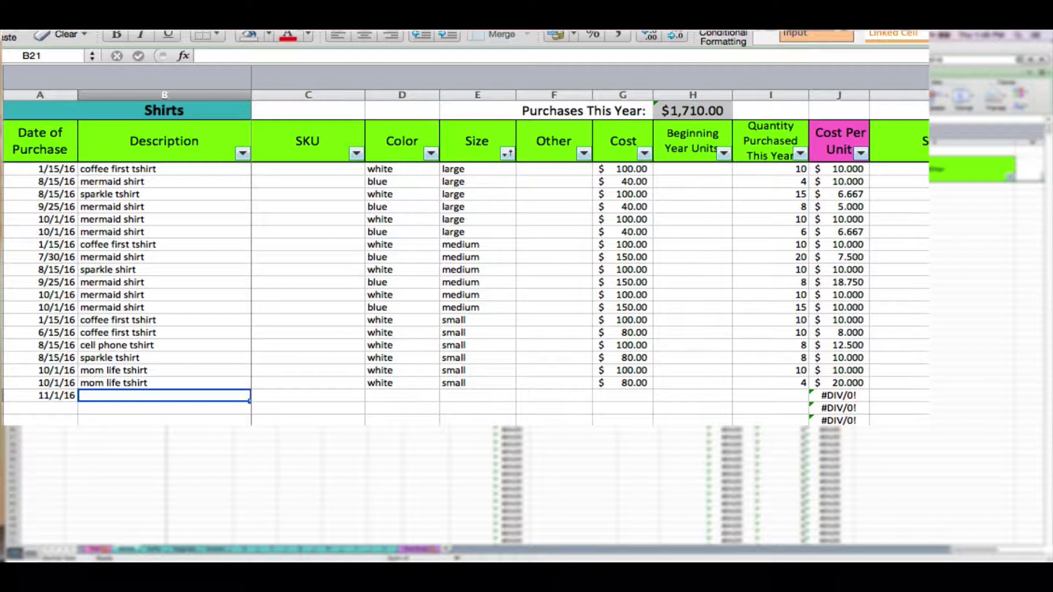
text(example shirt)
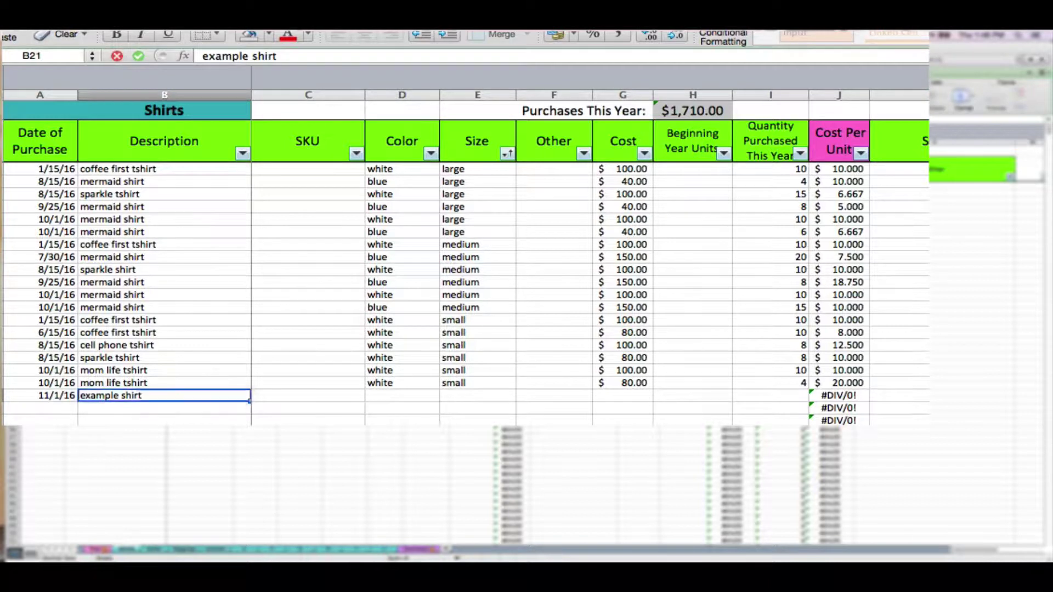
key(Tab)
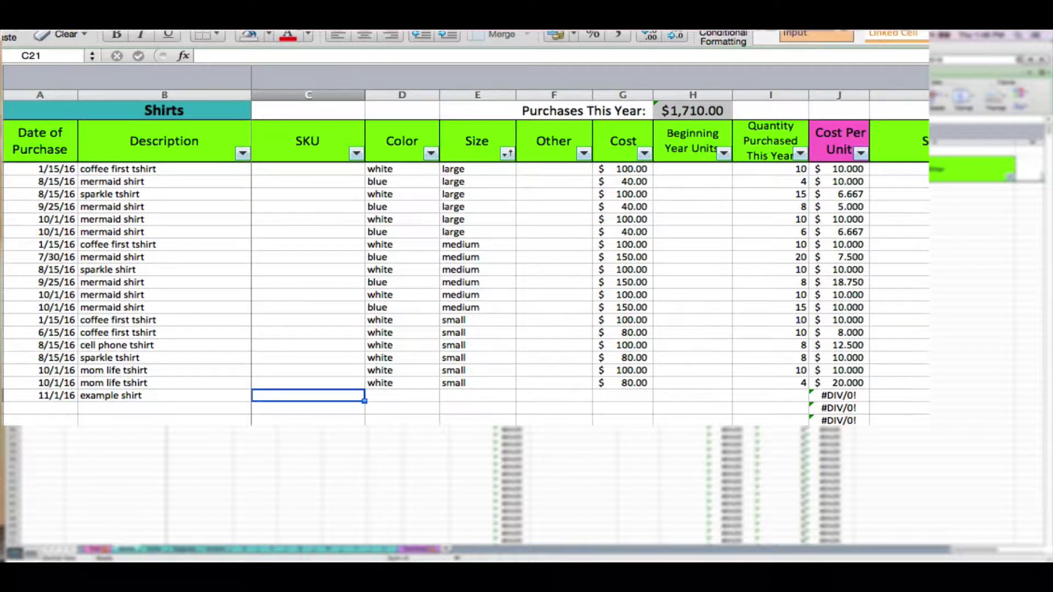
key(Tab)
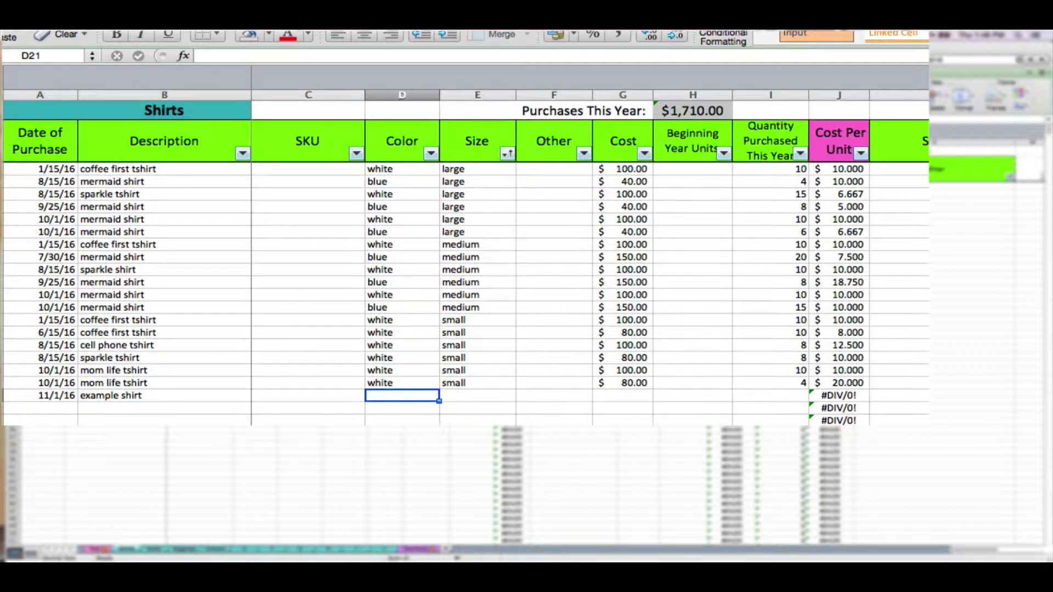
text(beige)
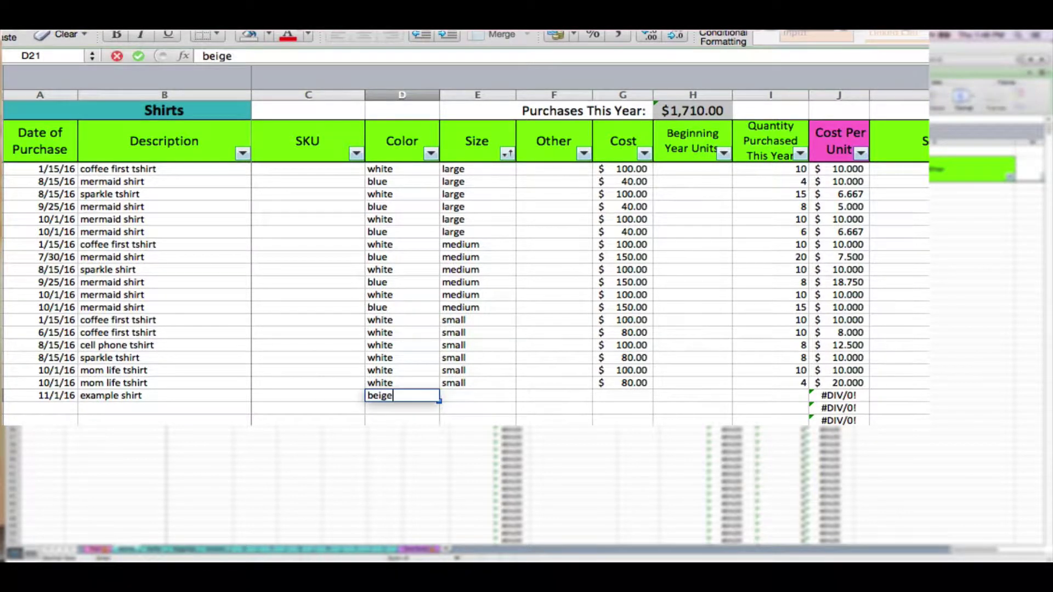
key(Tab)
text(small)
key(Tab)
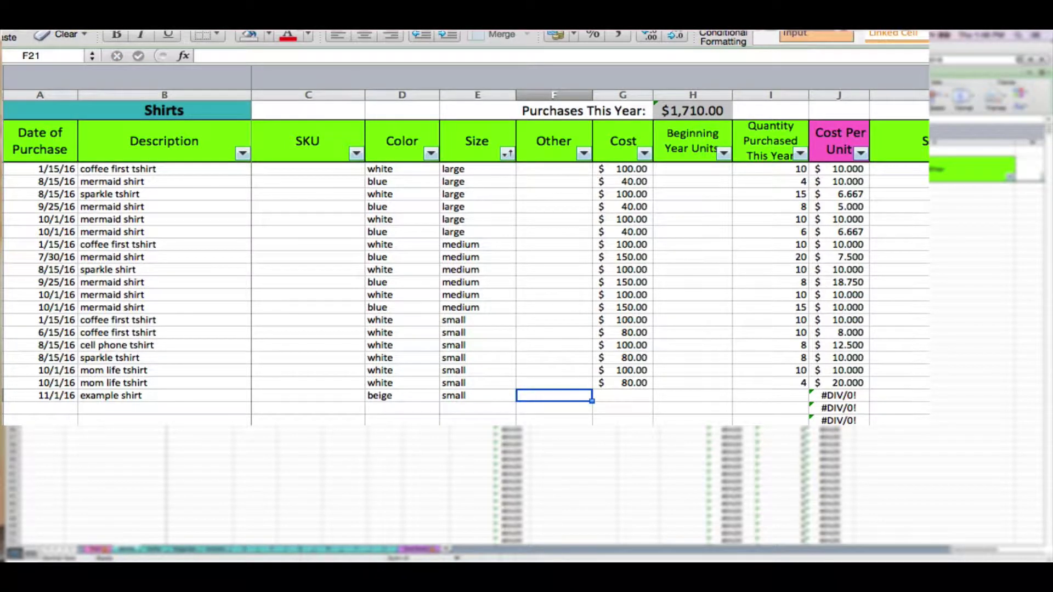
key(Tab)
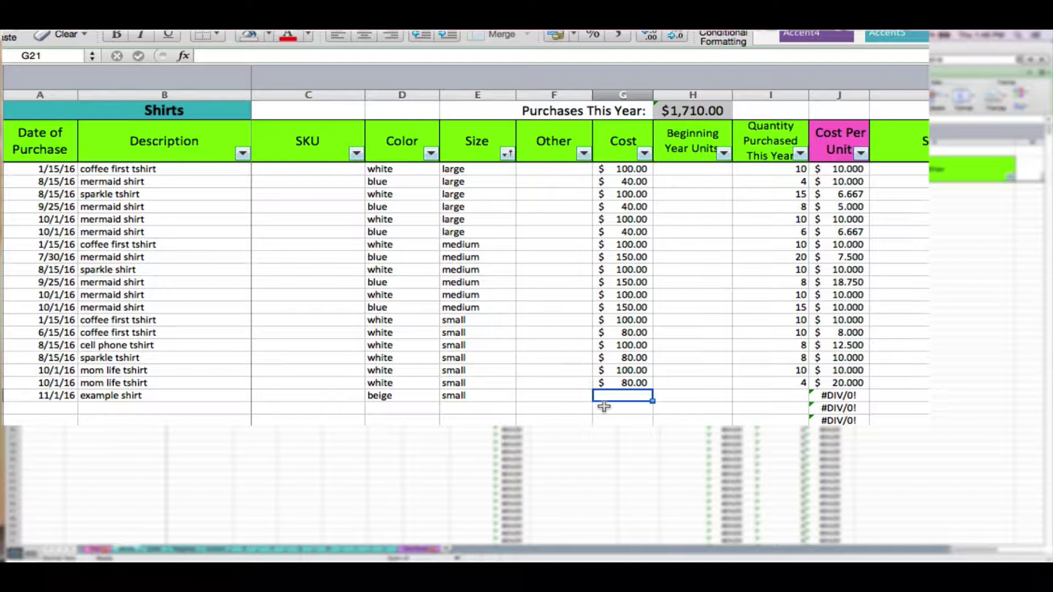
Enter a $200.00 cost in G21 and 25 units purchased in I21
text(200)
key(Tab)
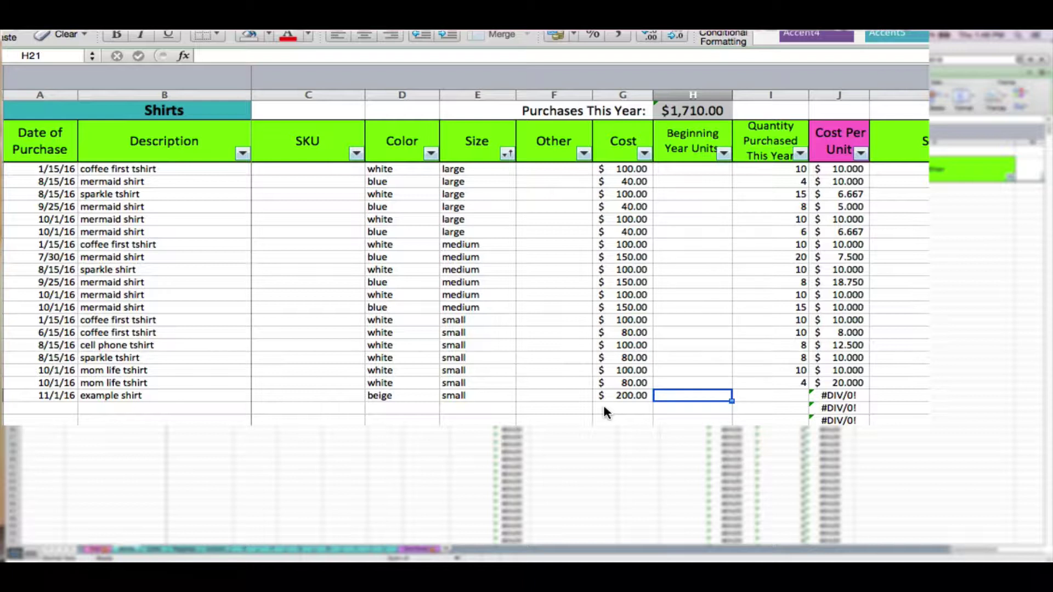
key(Right)
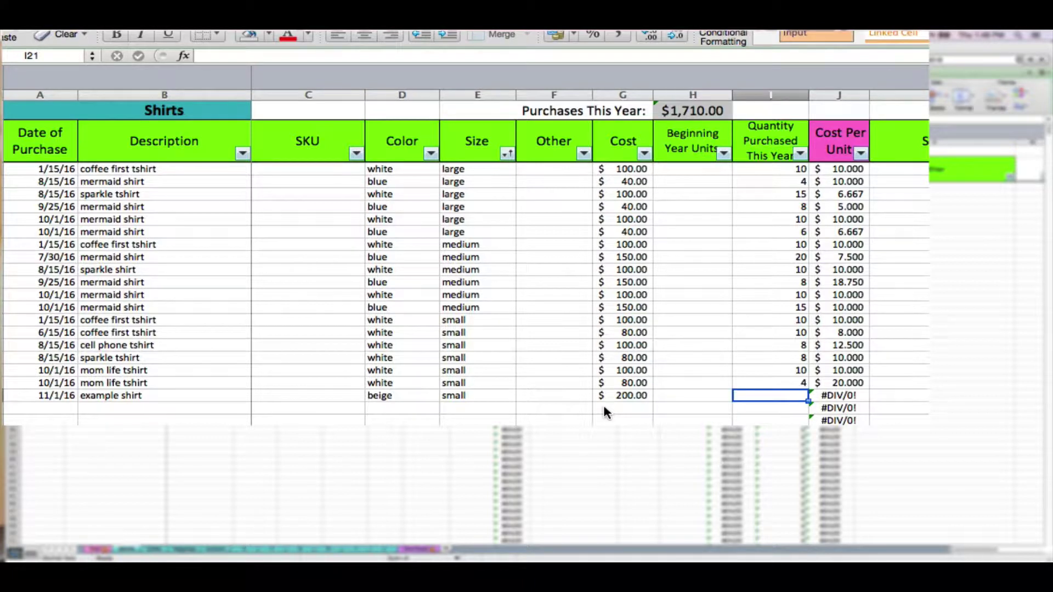
key(Left)
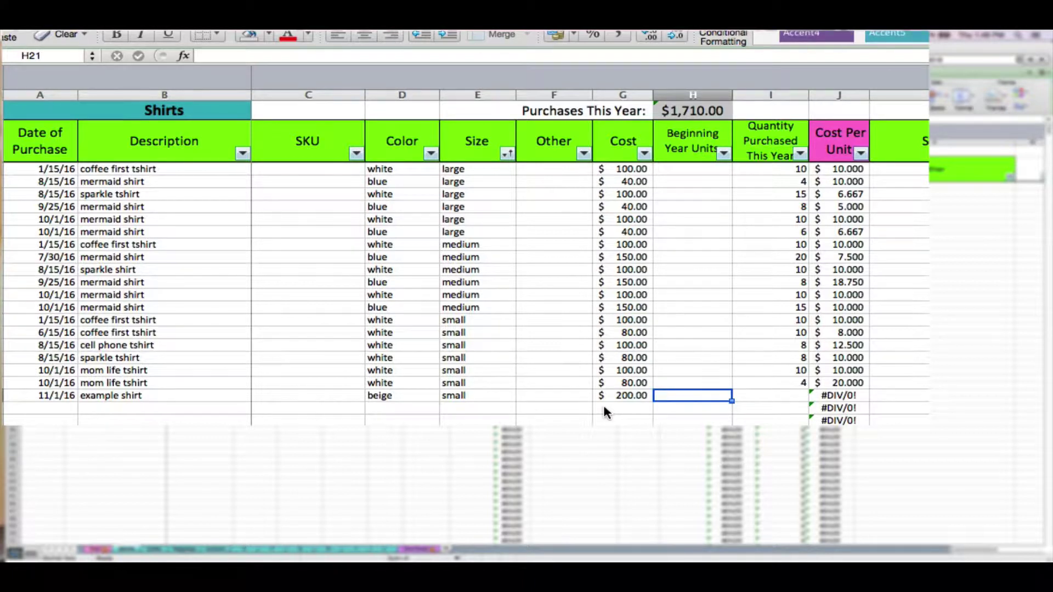
key(Right)
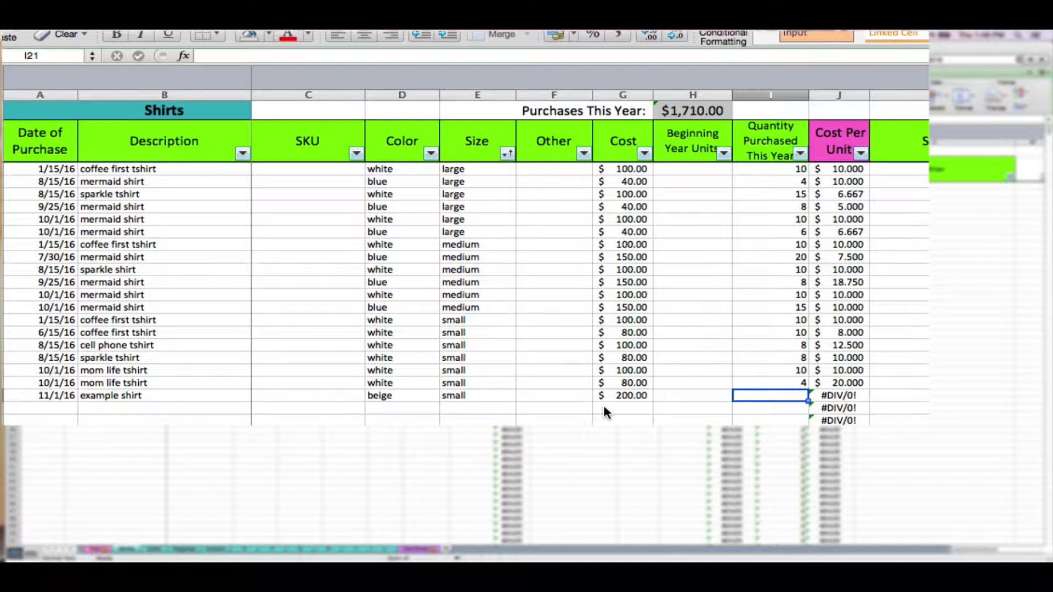
text(25)
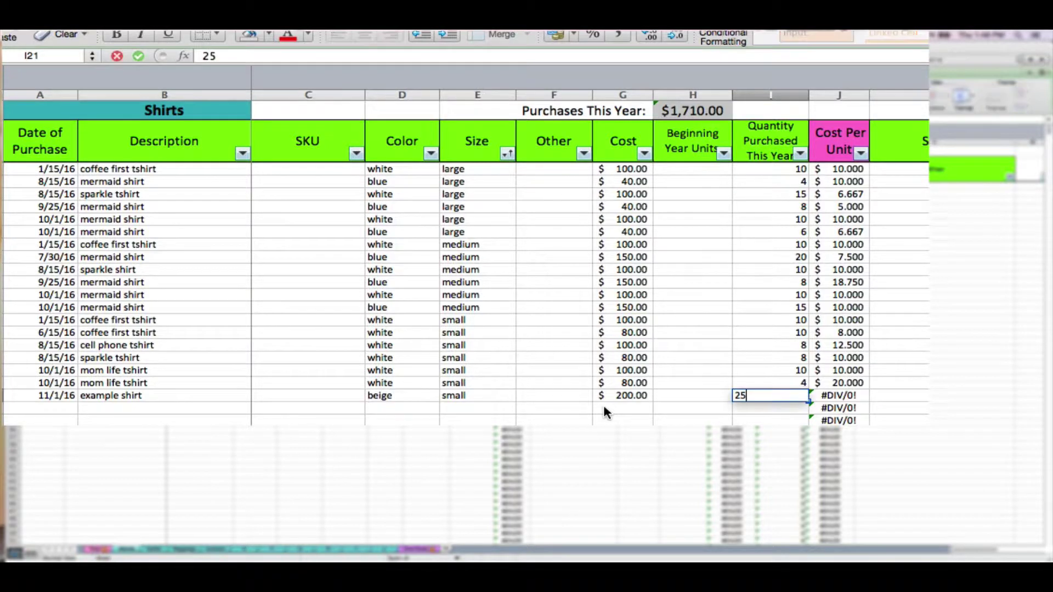
key(Tab)
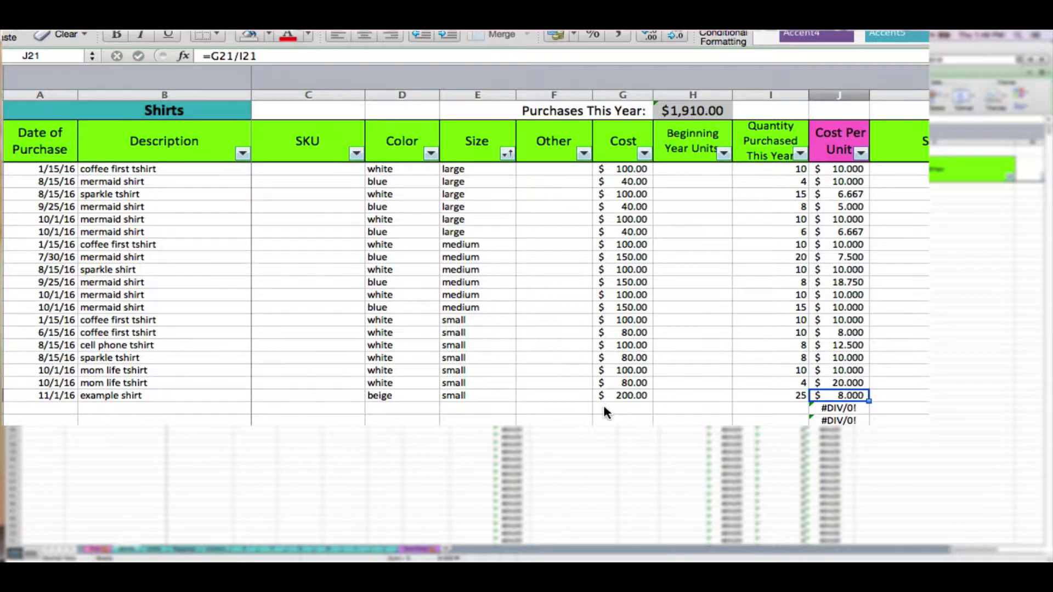
Verify the 25 quantity and J21's =G21/I21 formula giving $8.000 per unit
click(792, 395)
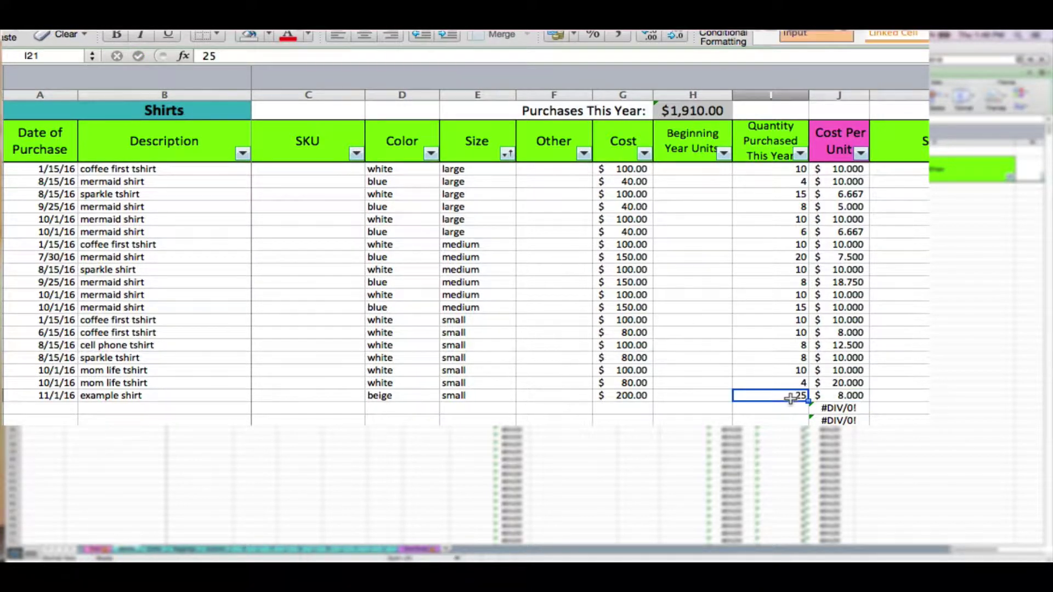
click(834, 395)
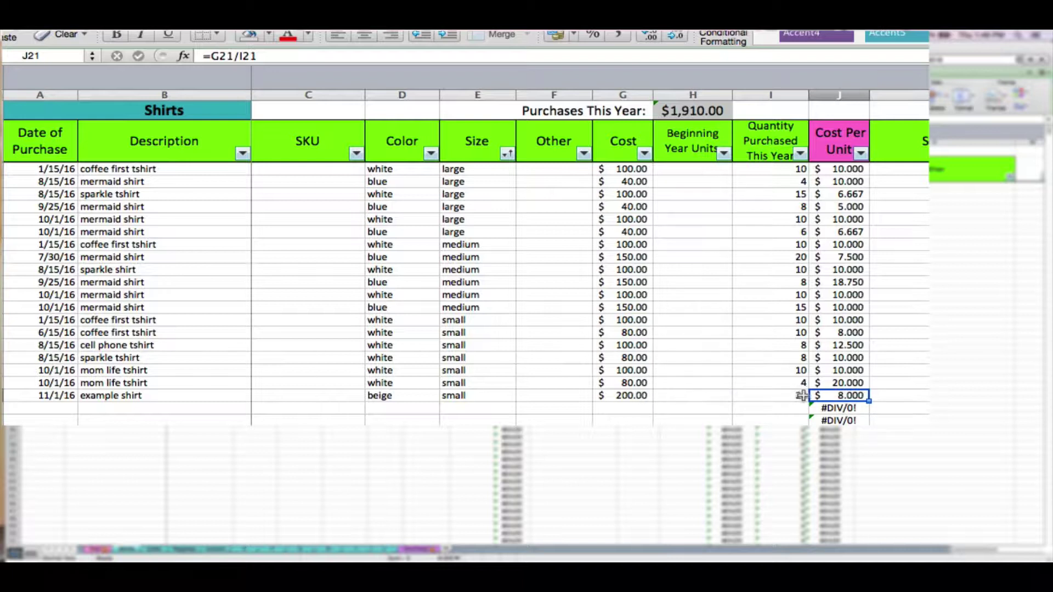
click(895, 394)
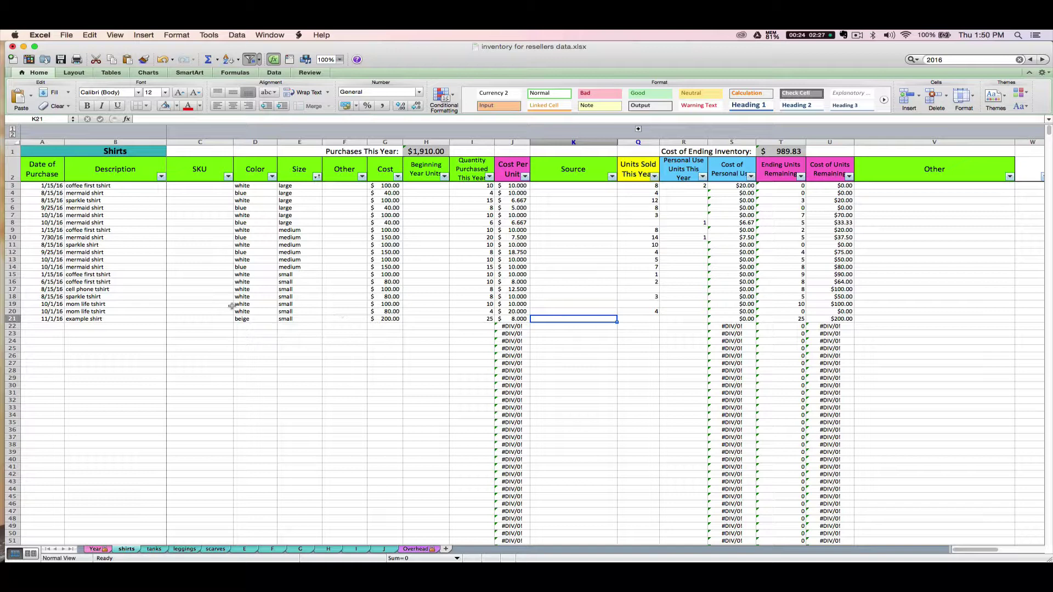
click(884, 317)
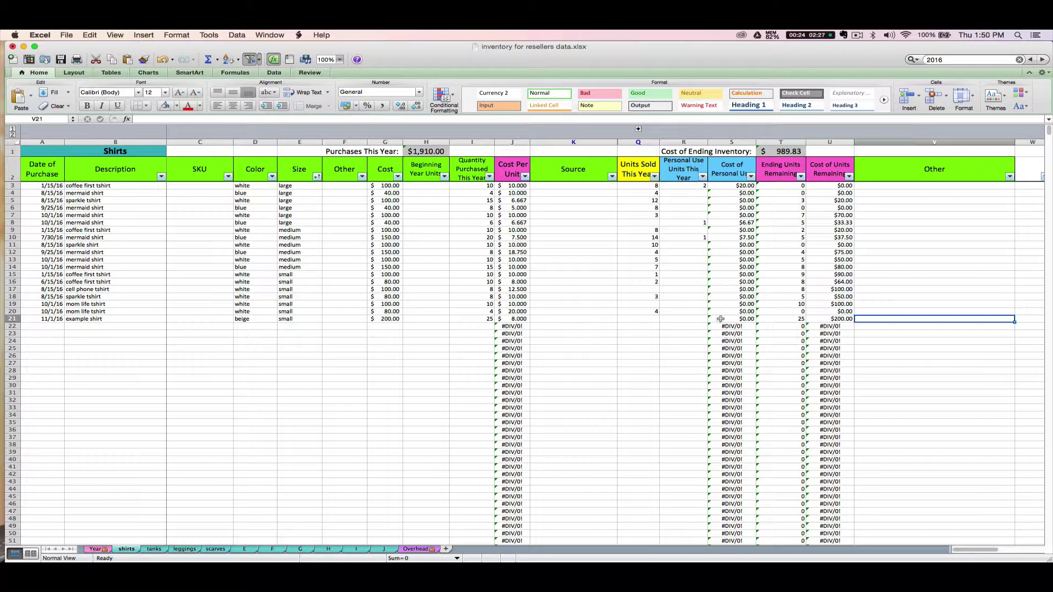
click(785, 317)
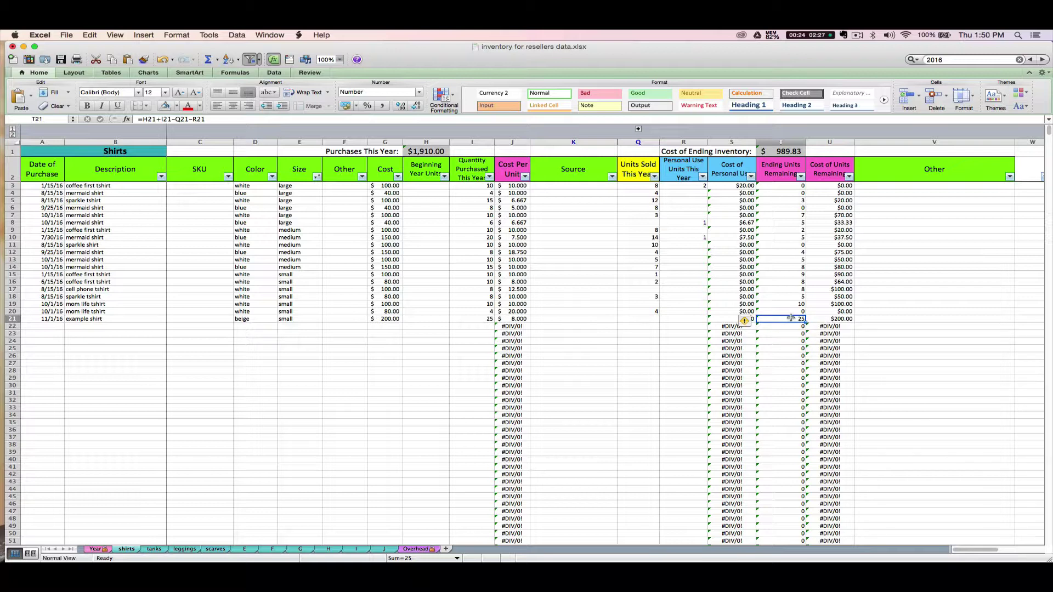
key(Tab)
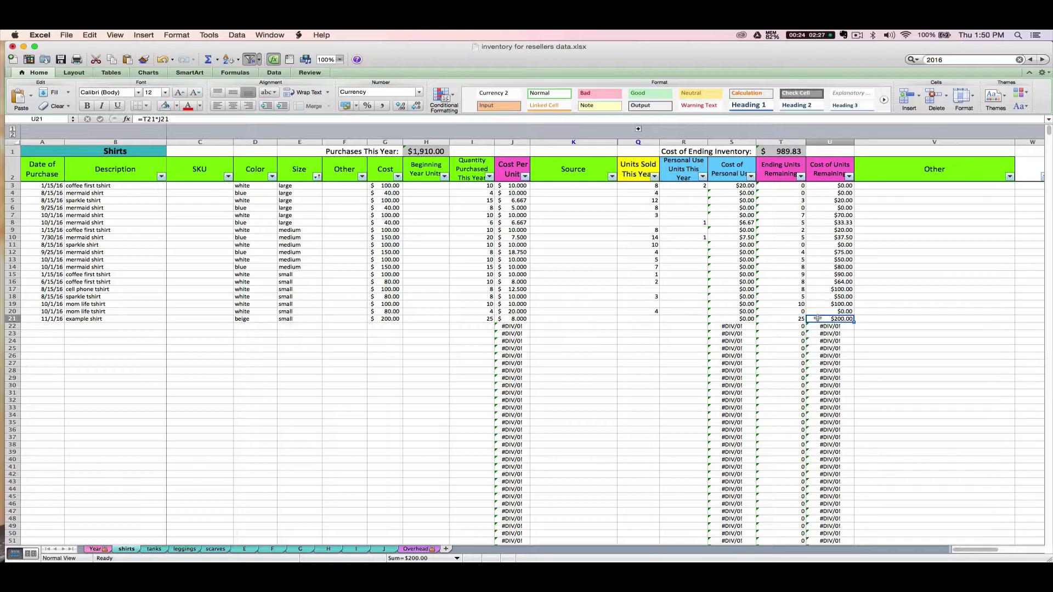
click(548, 317)
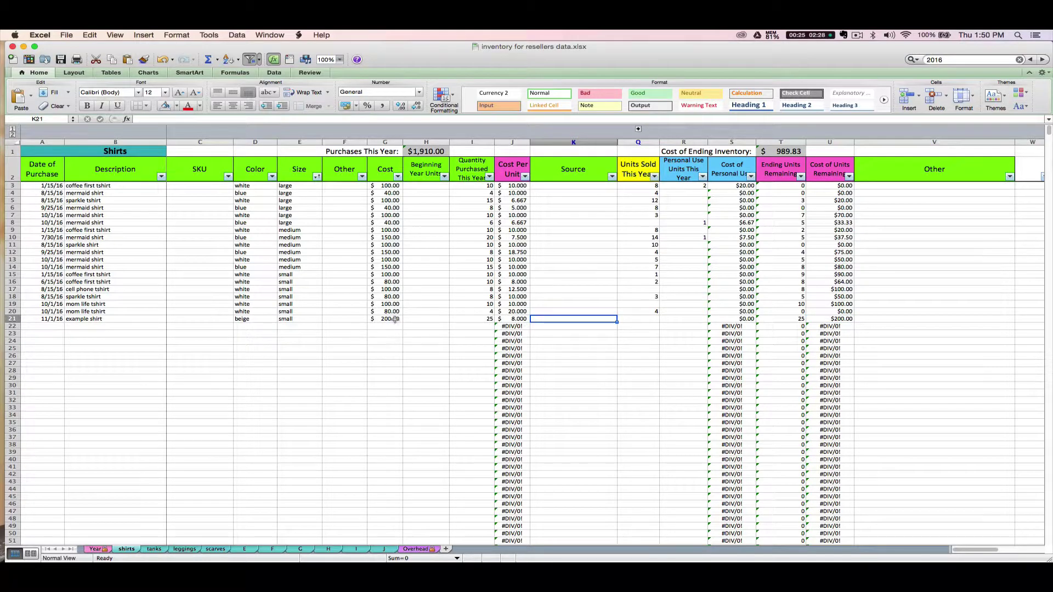
click(394, 318)
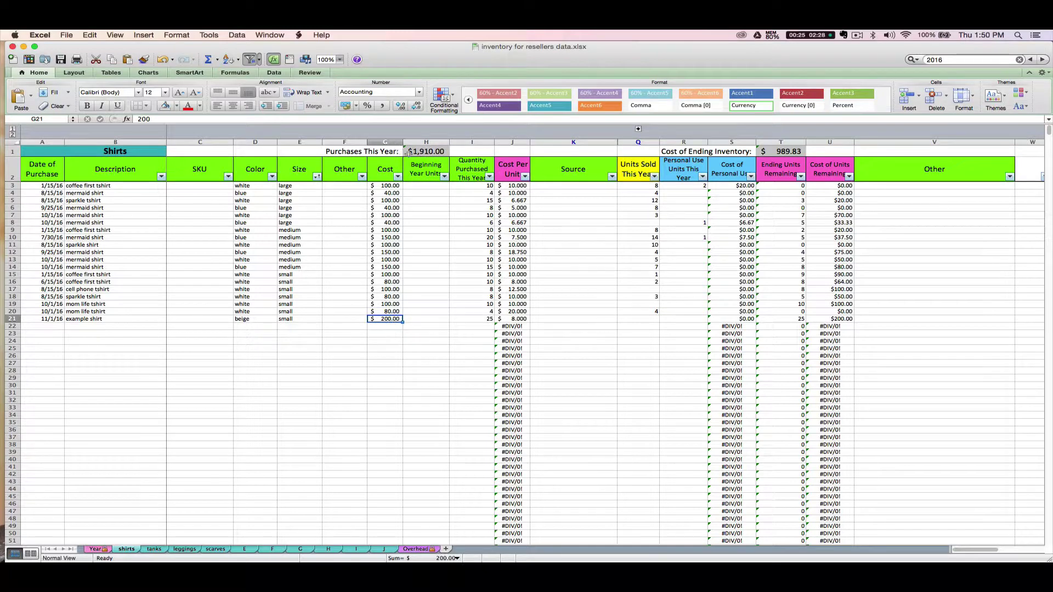
click(428, 151)
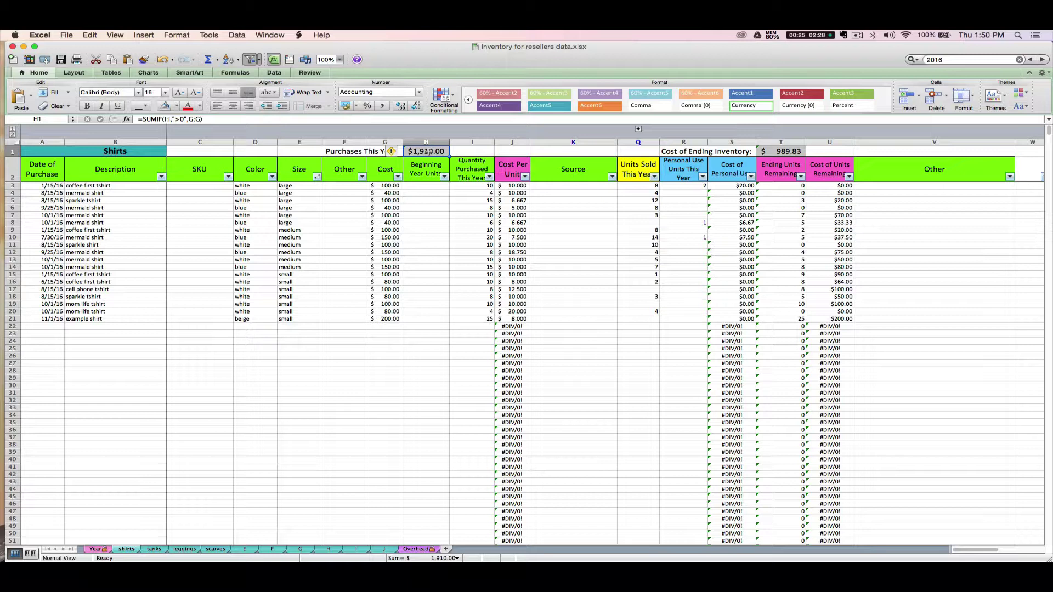
click(425, 274)
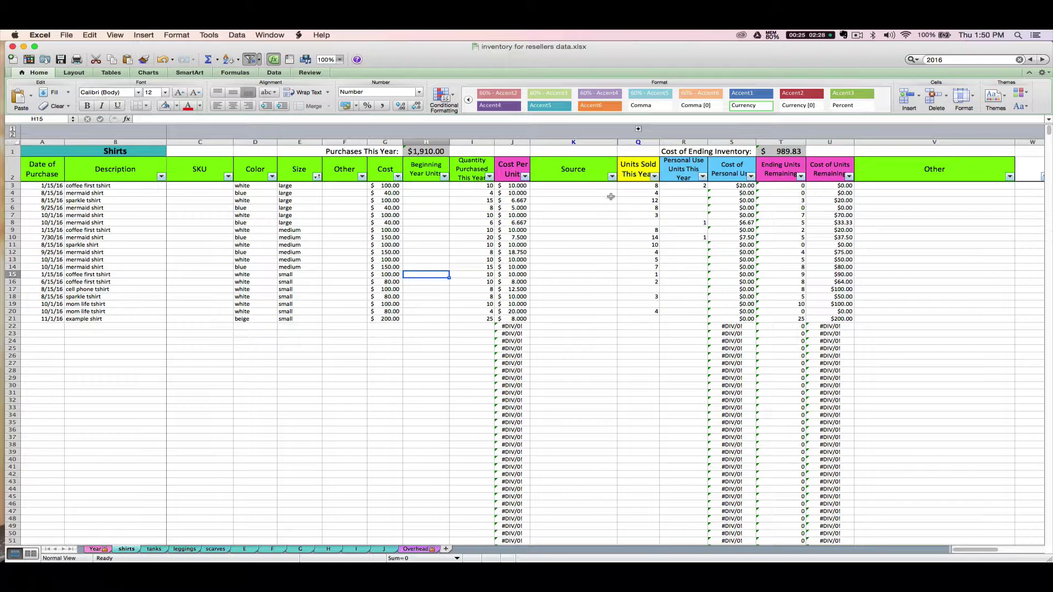
click(831, 320)
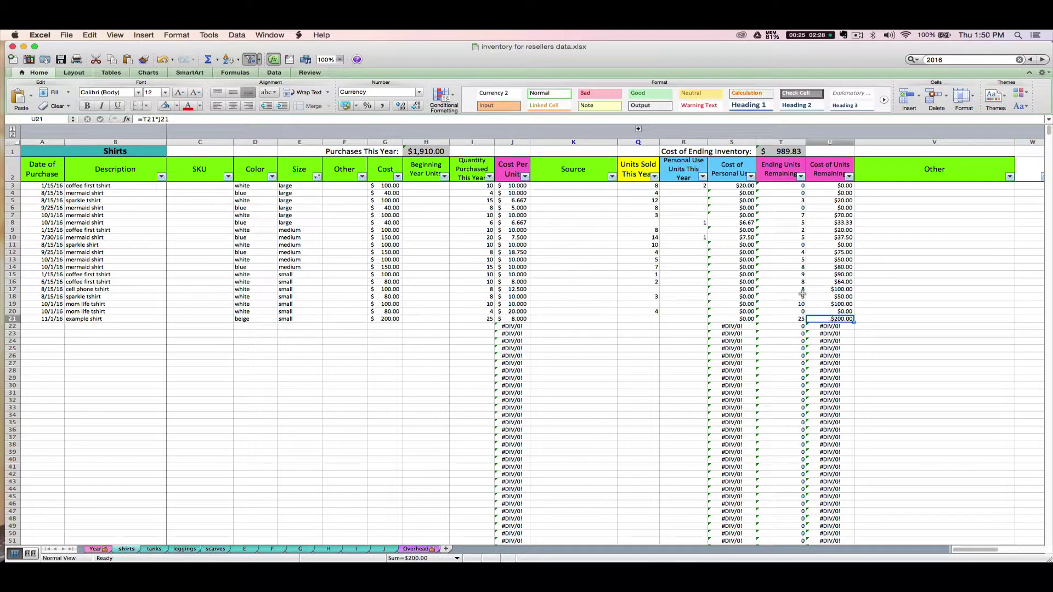
click(775, 154)
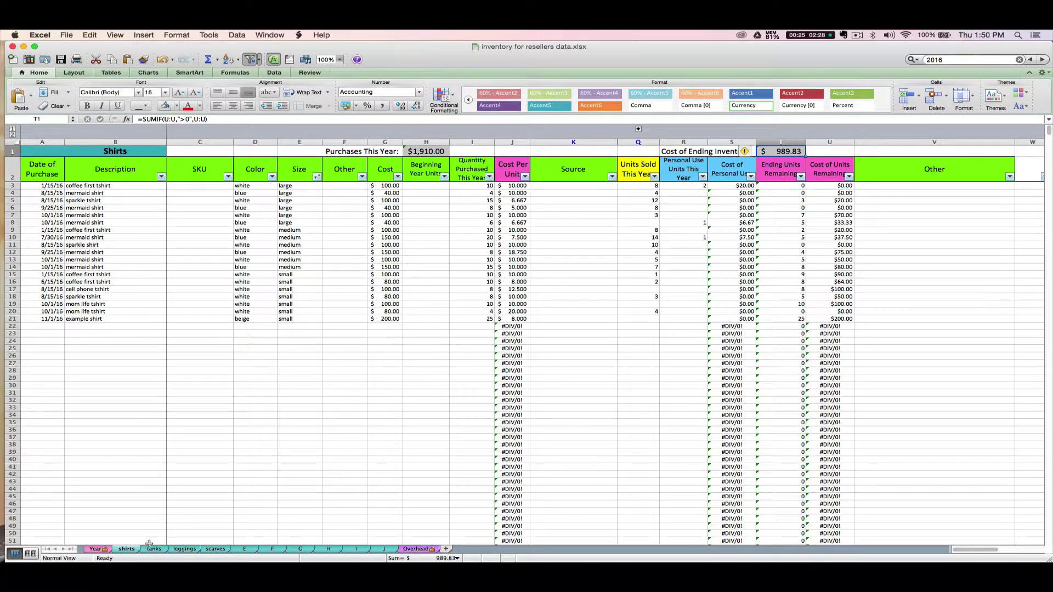
click(154, 549)
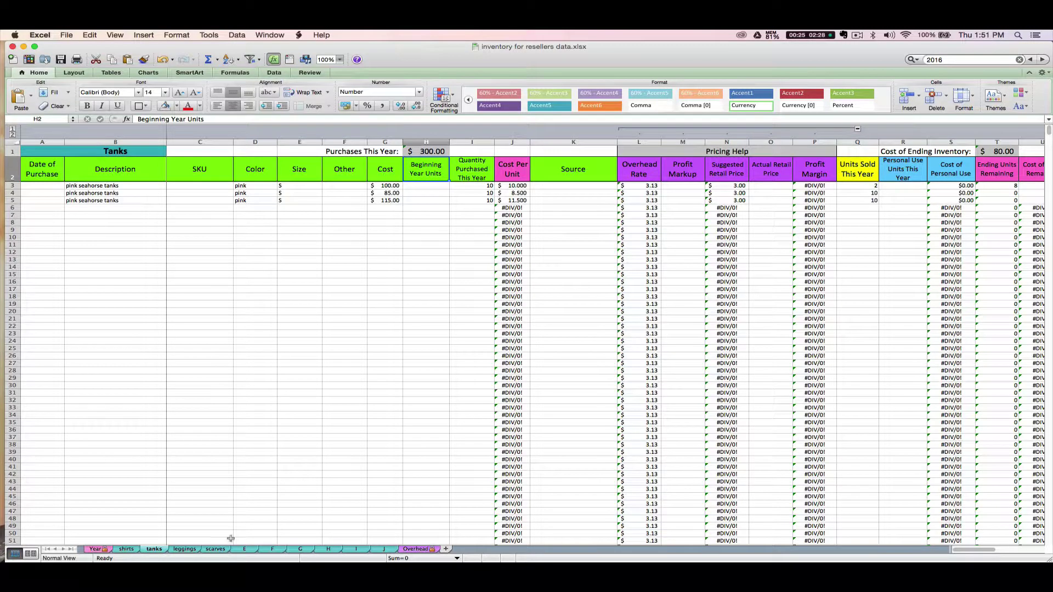
click(100, 550)
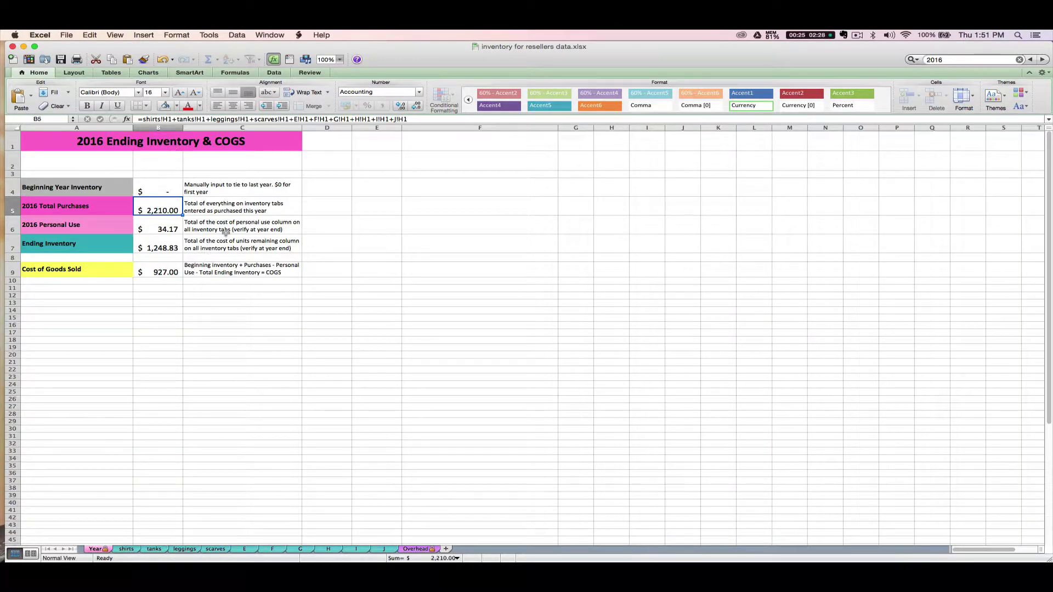
click(126, 549)
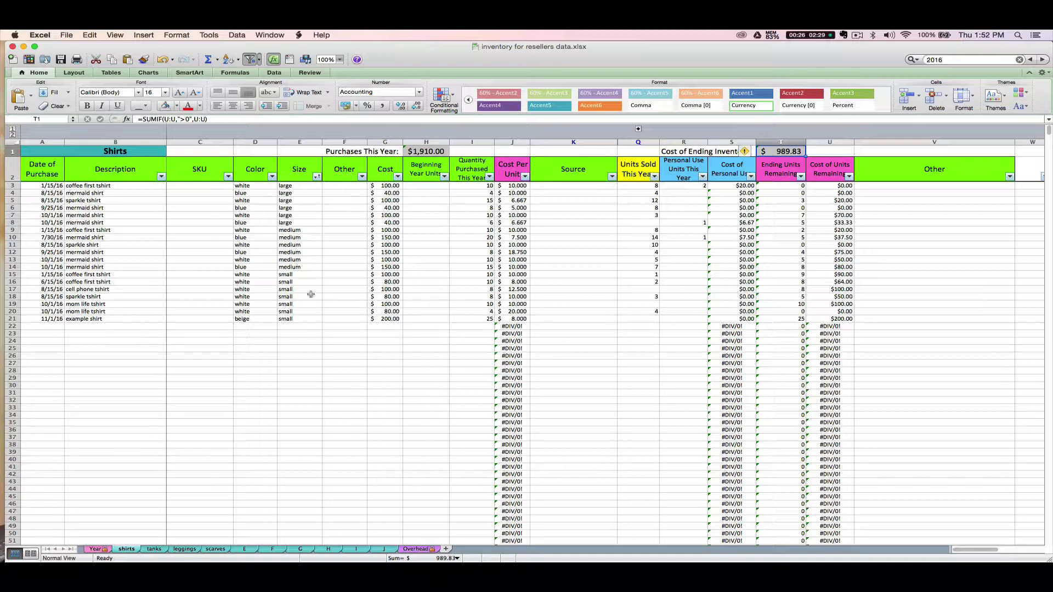
Start row 22 with date 12/1/16, 'example shirt', colour beige and size small
click(41, 326)
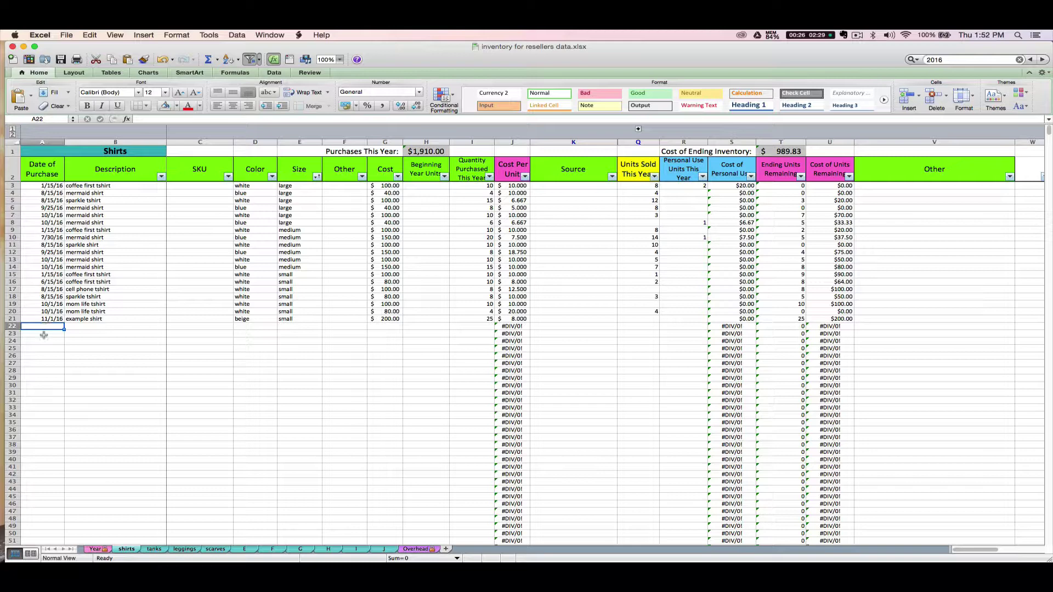
text(12/1/16)
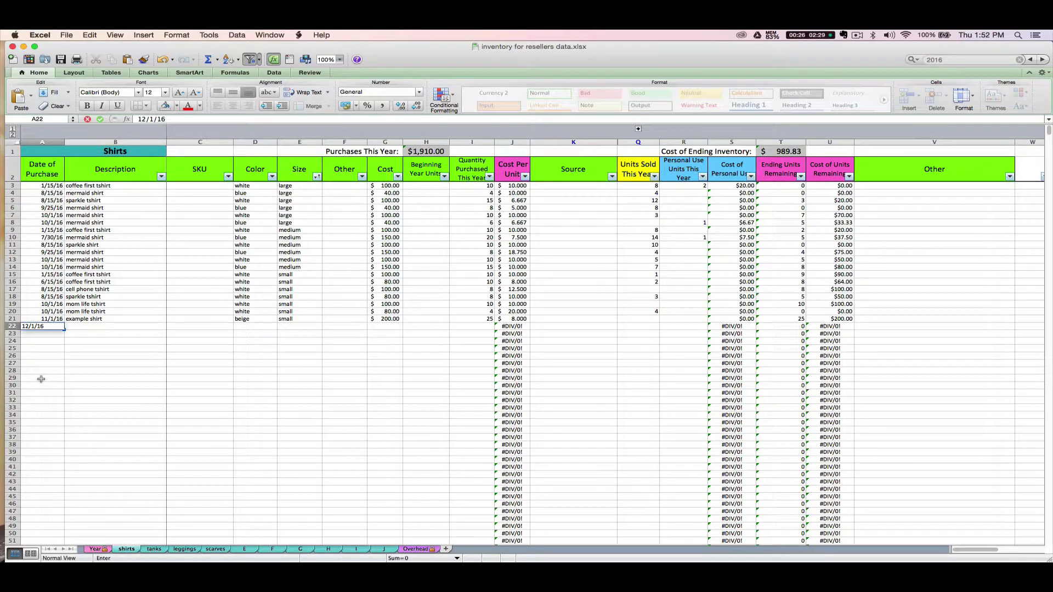
key(Tab)
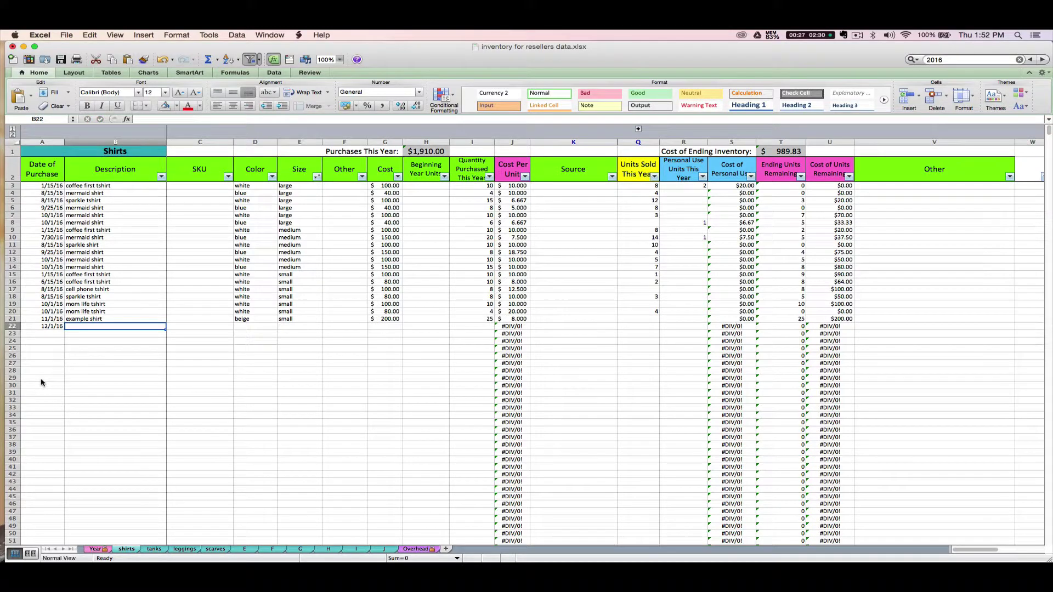
text(example shi)
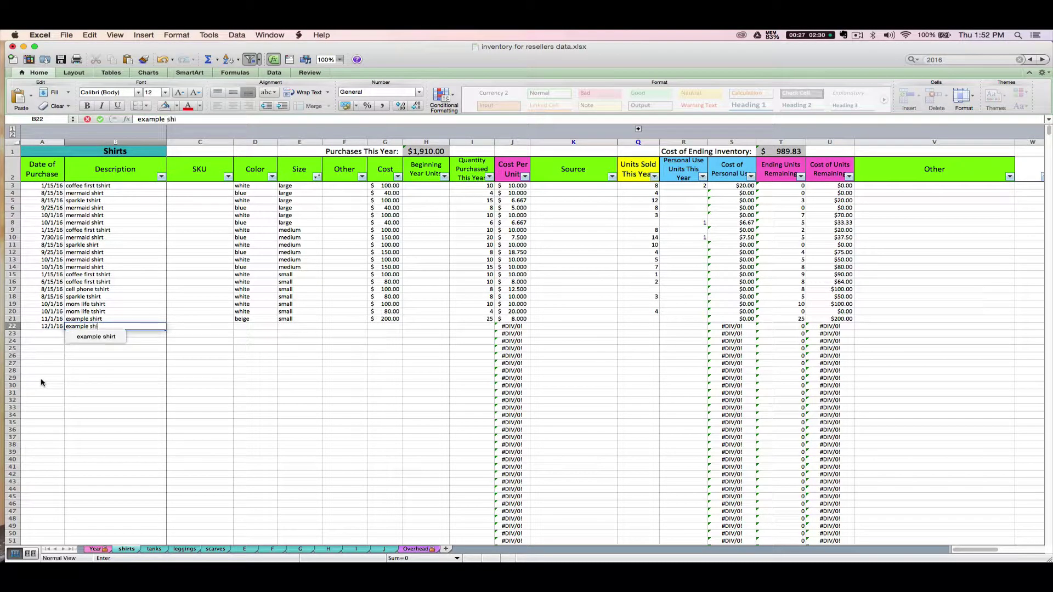
key(Down)
key(Tab)
key(Tab)
text(bei)
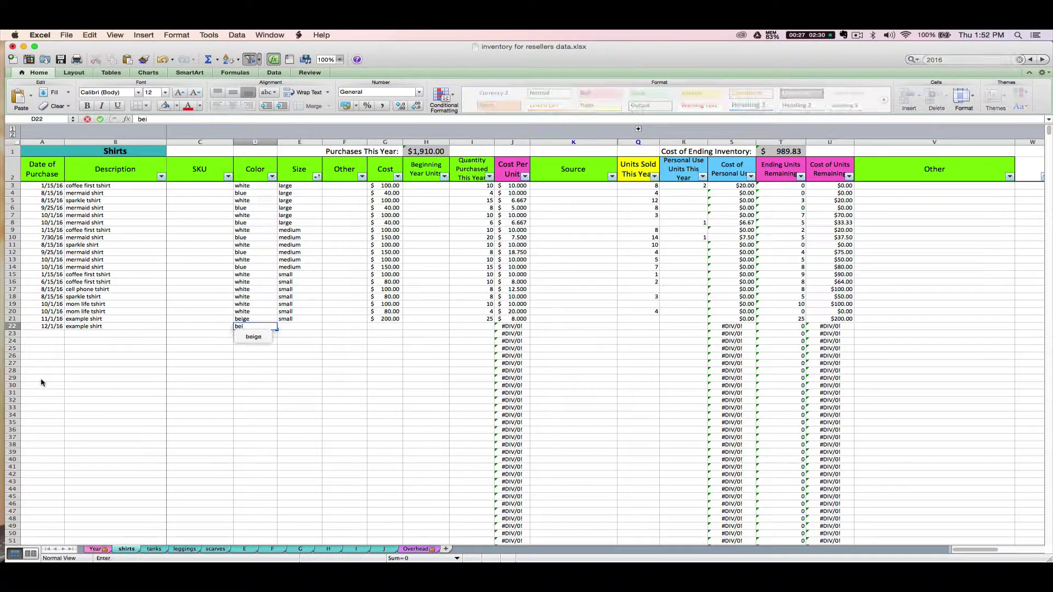
key(Down)
key(Tab)
text(s)
key(Down)
key(Tab)
key(Tab)
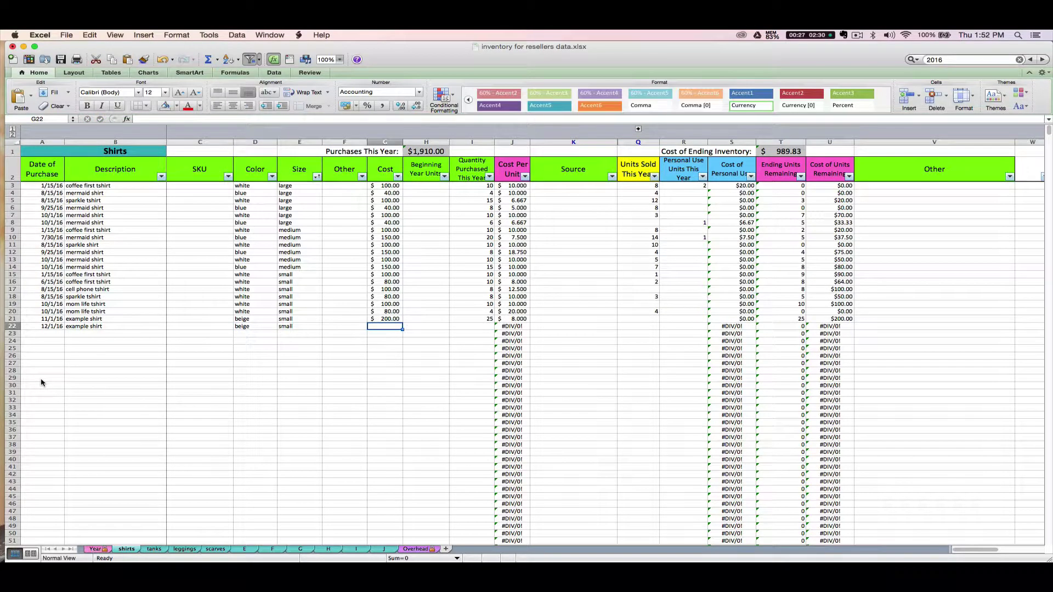
Enter a $100.00 cost and 20 units, giving a 5.000 cost per unit
text(100)
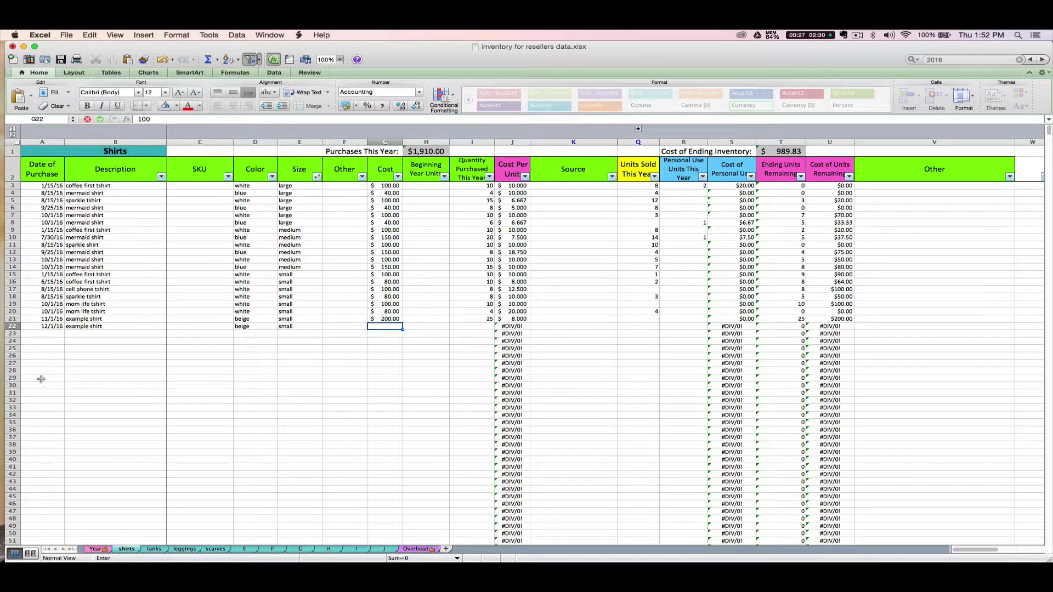
key(Tab)
key(Tab)
text(20)
key(Tab)
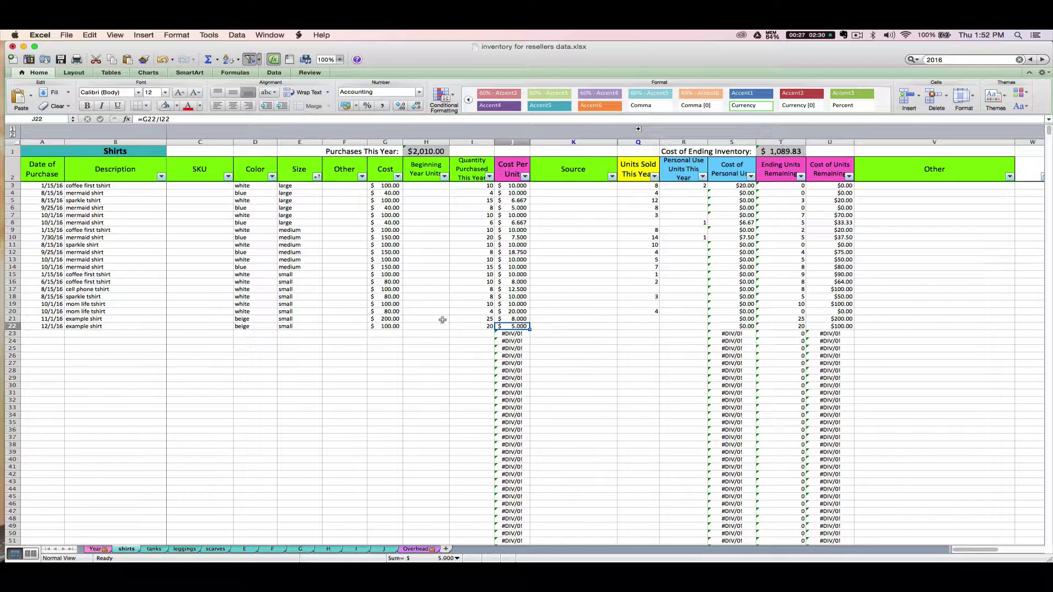
click(387, 317)
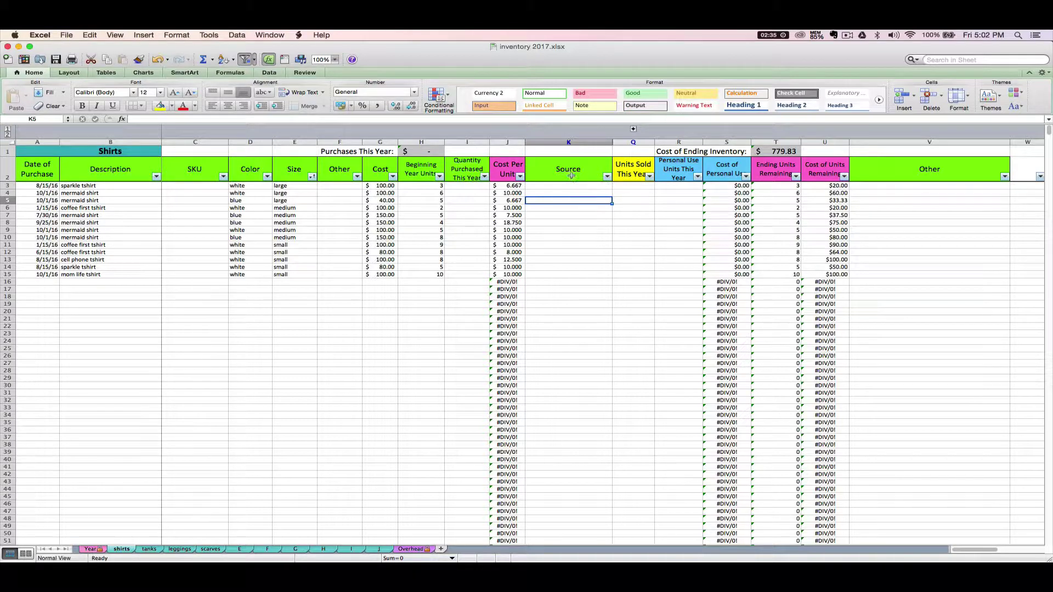
Expand the grouped Pricing Help columns L–P to reveal overhead and suggested retail prices
click(633, 130)
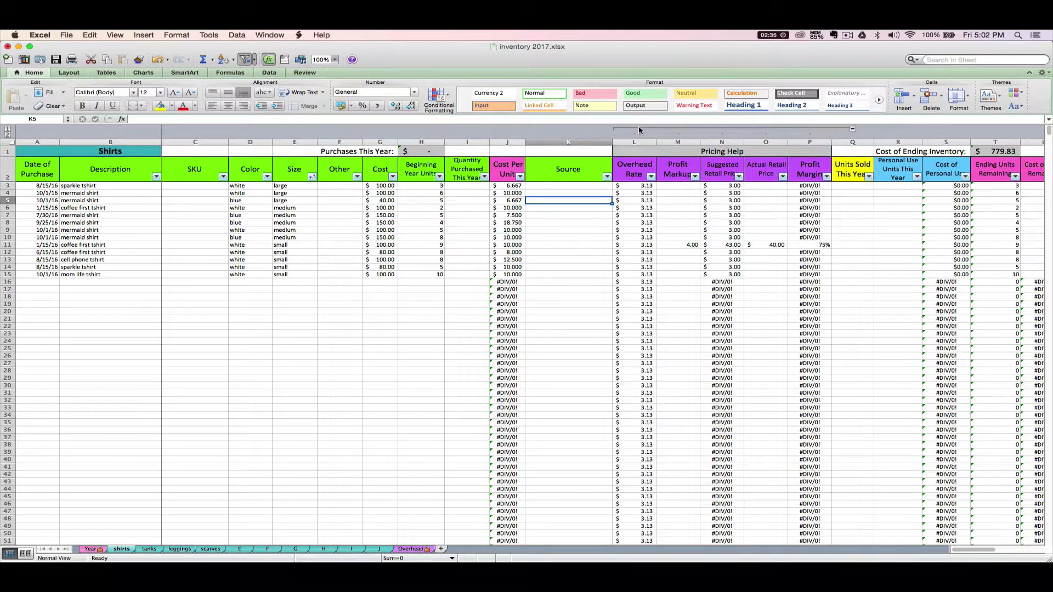